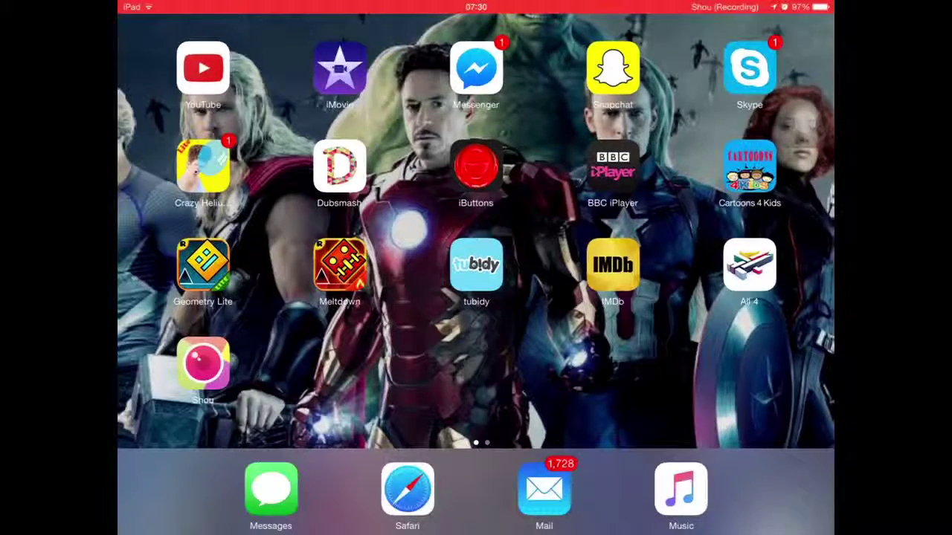
Step: Swipe to the second Home Screen page and back toward the App Store's page
left_click_drag(669, 298, 297, 298)
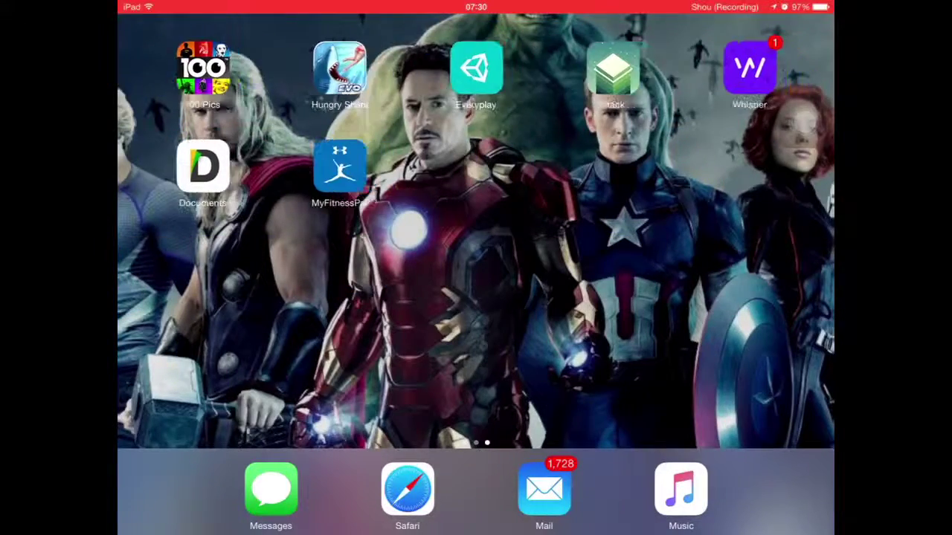
left_click_drag(595, 298, 446, 297)
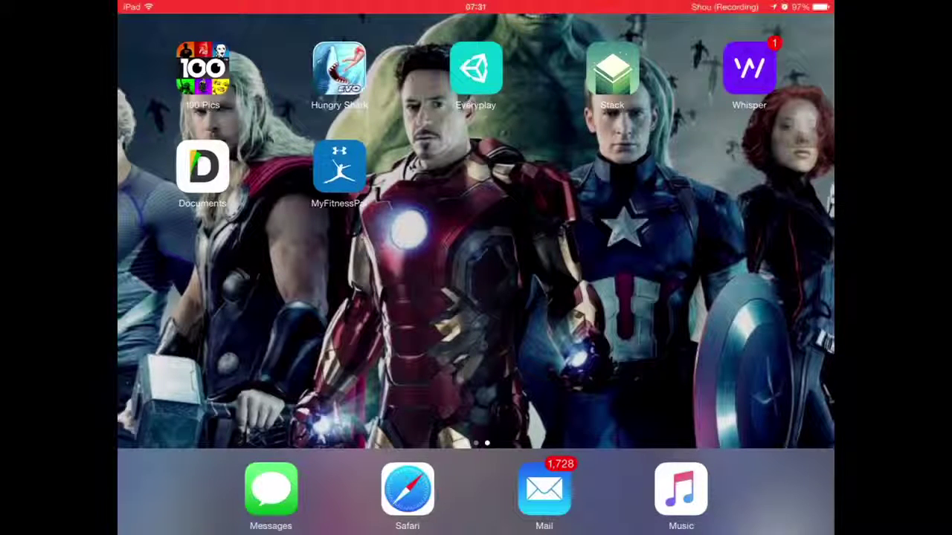
left_click_drag(371, 298, 545, 298)
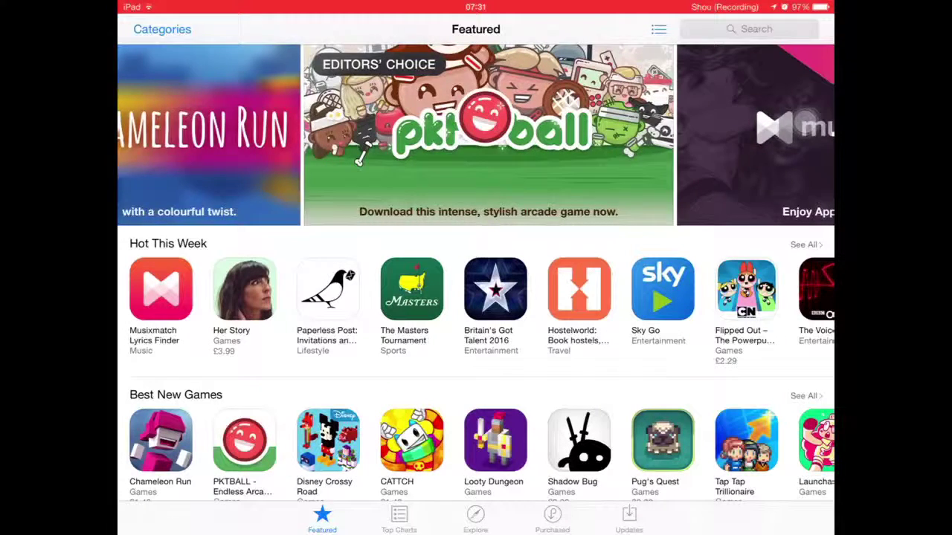
Step: Search the App Store for "documents" using the suggestion from typing "docume"
left_click(756, 29)
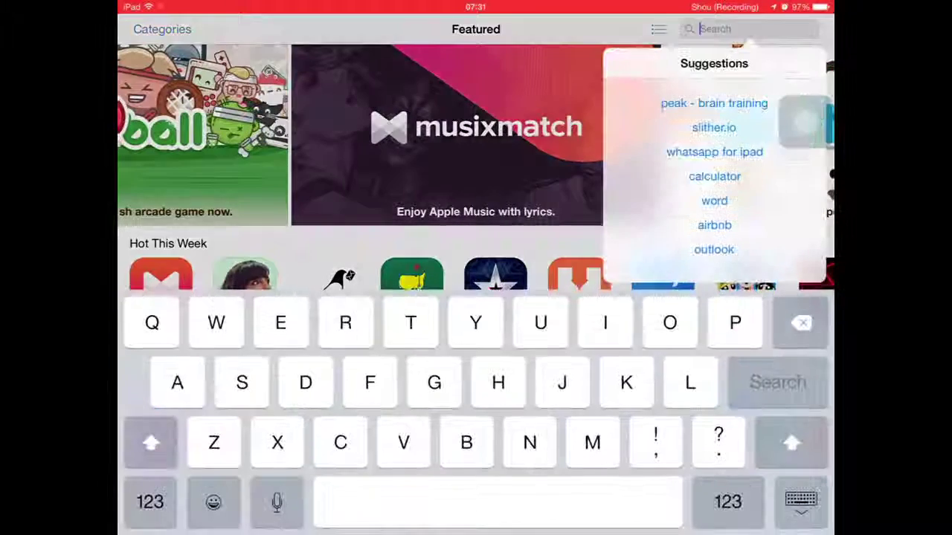
type("doc")
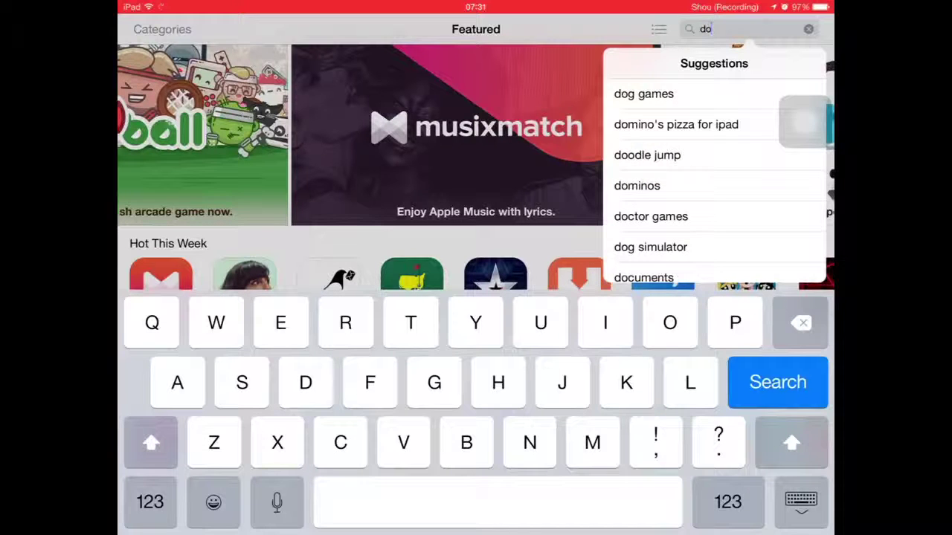
type("ume")
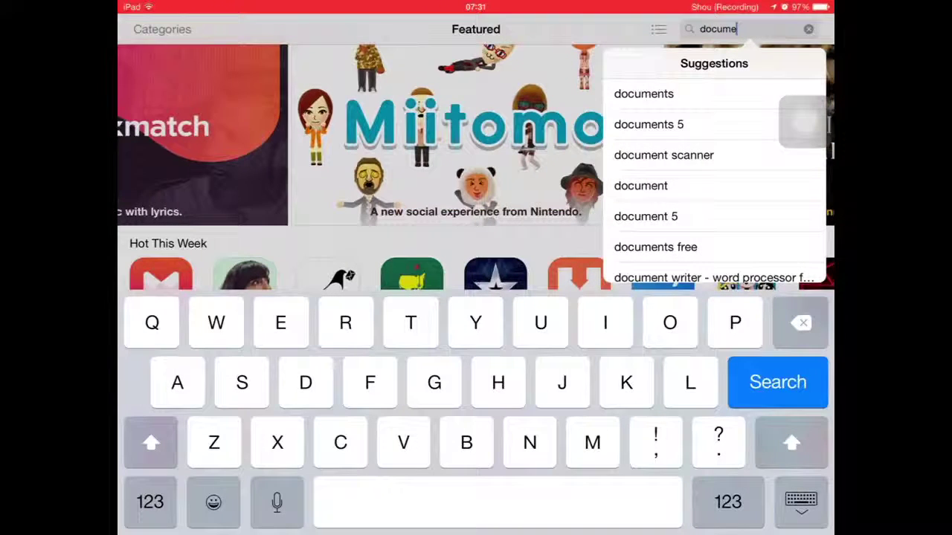
left_click(643, 94)
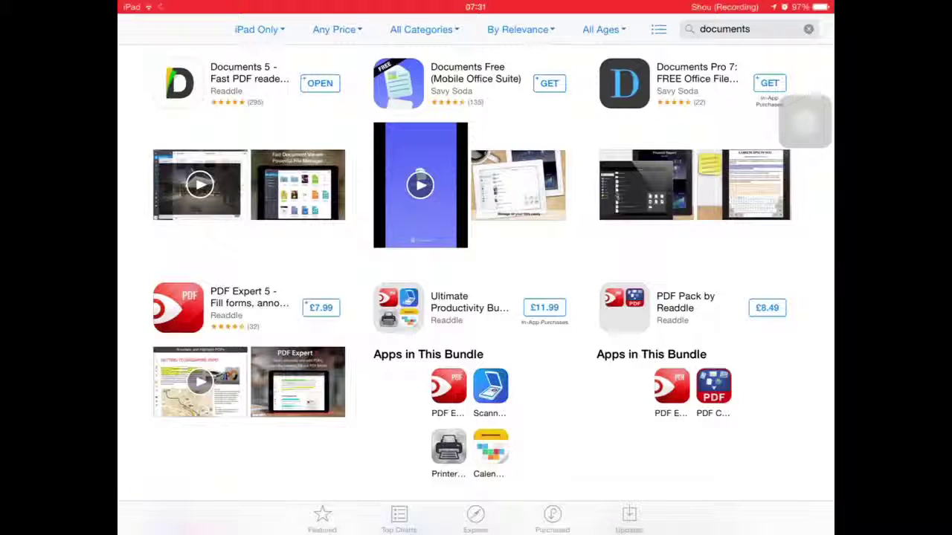
Step: Leave the App Store and launch YouTube from the next Home Screen page
key("super+h")
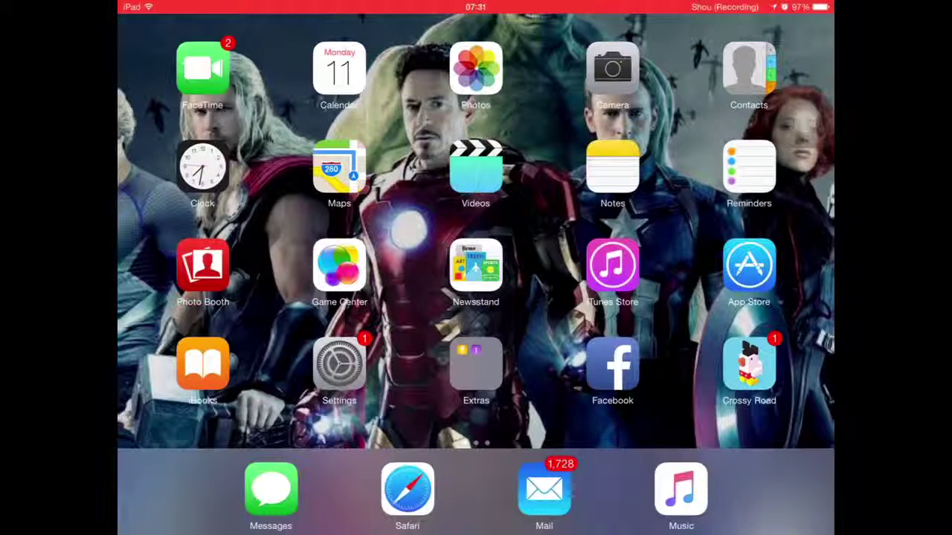
left_click_drag(670, 245, 223, 245)
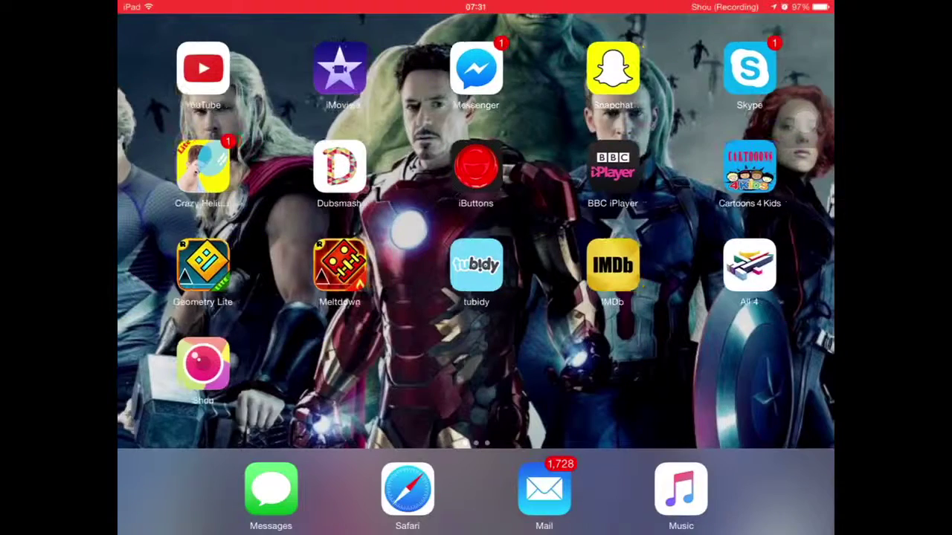
left_click(204, 68)
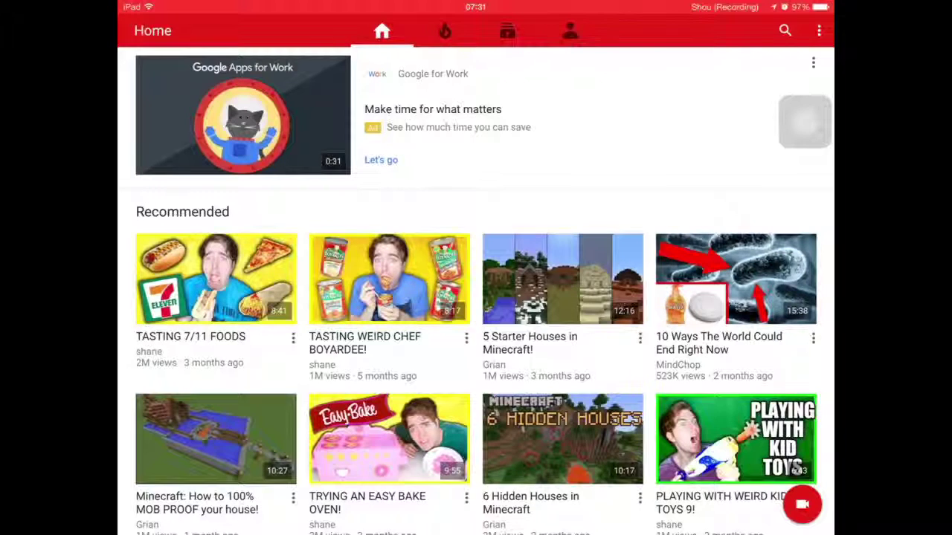
Step: Copy the Vlog #48 link from My videos, pause playback, and return Home
left_click(570, 30)
left_click(217, 238)
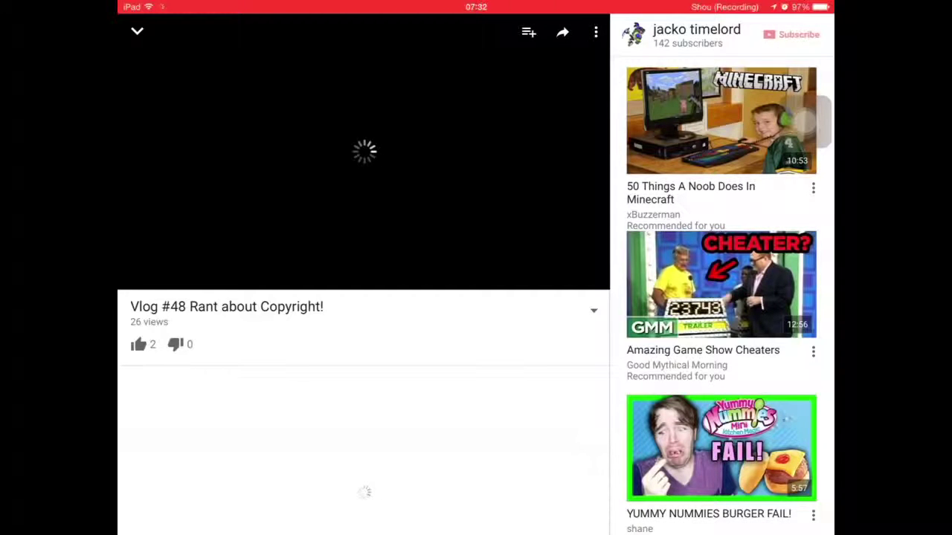
left_click(563, 32)
left_click(580, 221)
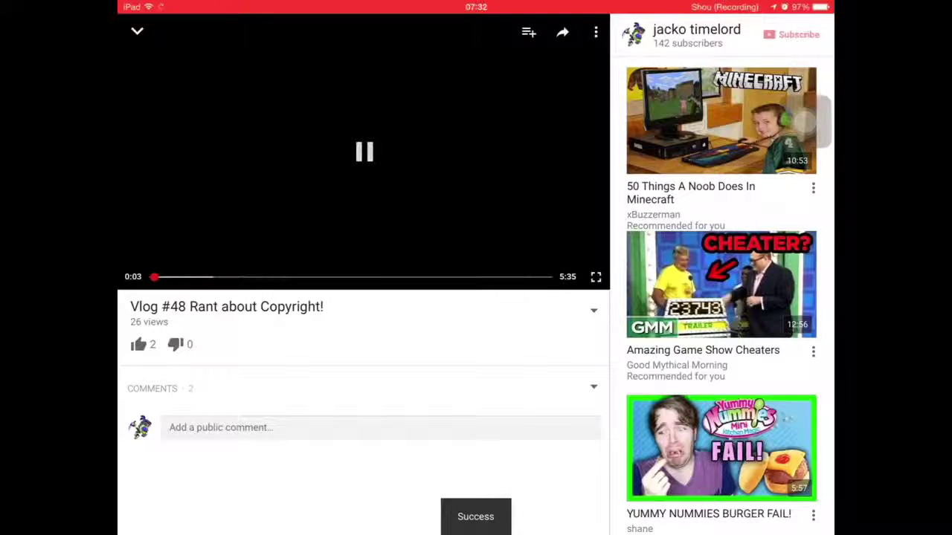
left_click(559, 30)
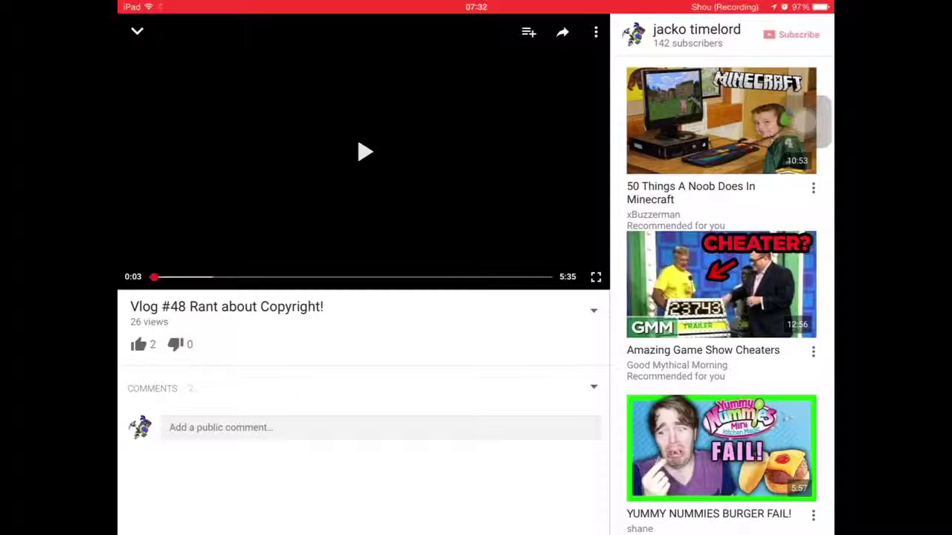
key("super+h")
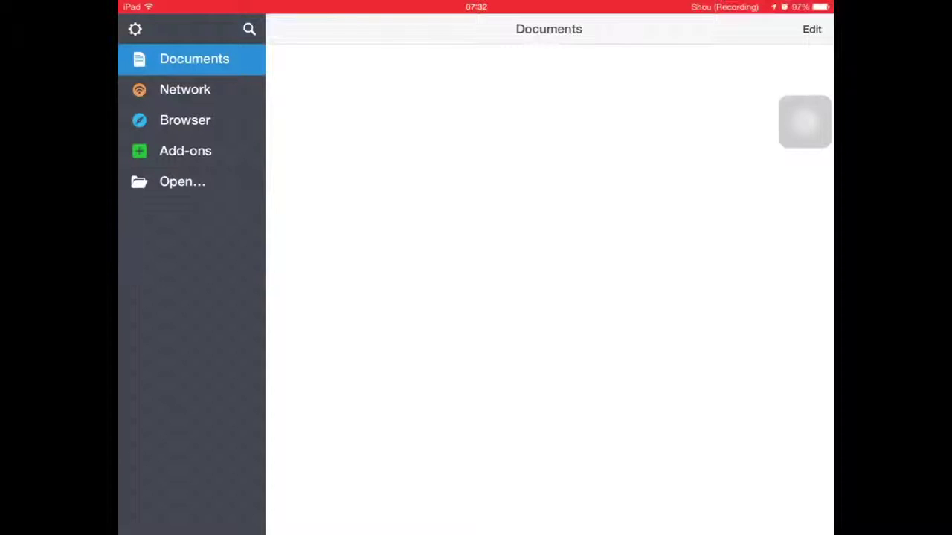
Step: Go to savefrom.net in the Browser from Documents 5's sidebar
left_click(185, 119)
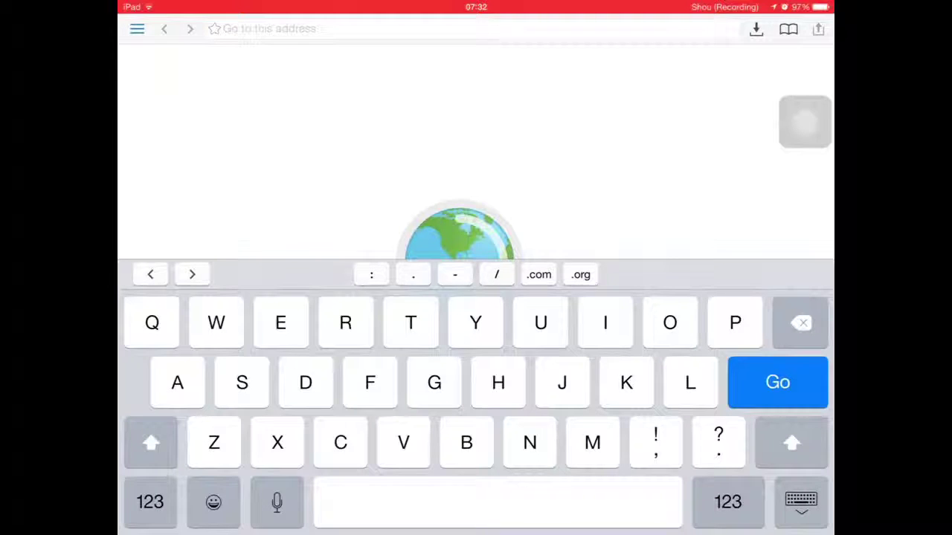
type("savefrom.net")
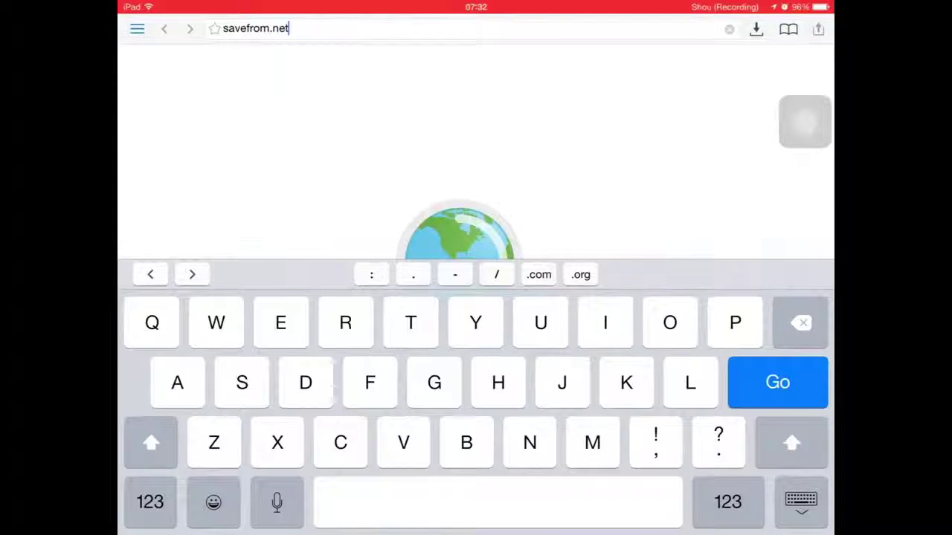
key("Return")
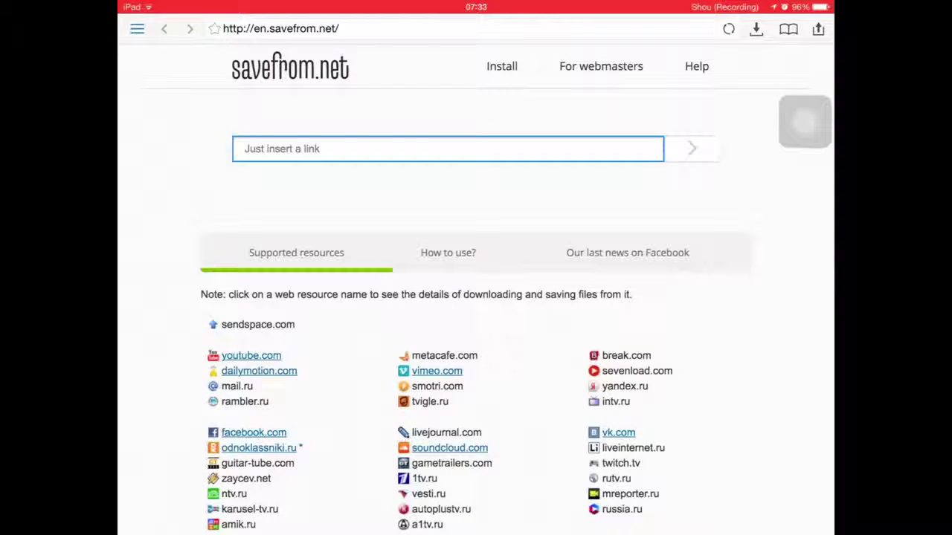
Step: Paste the vlog's youtu.be link into savefrom.net and submit it for download options
left_click(446, 149)
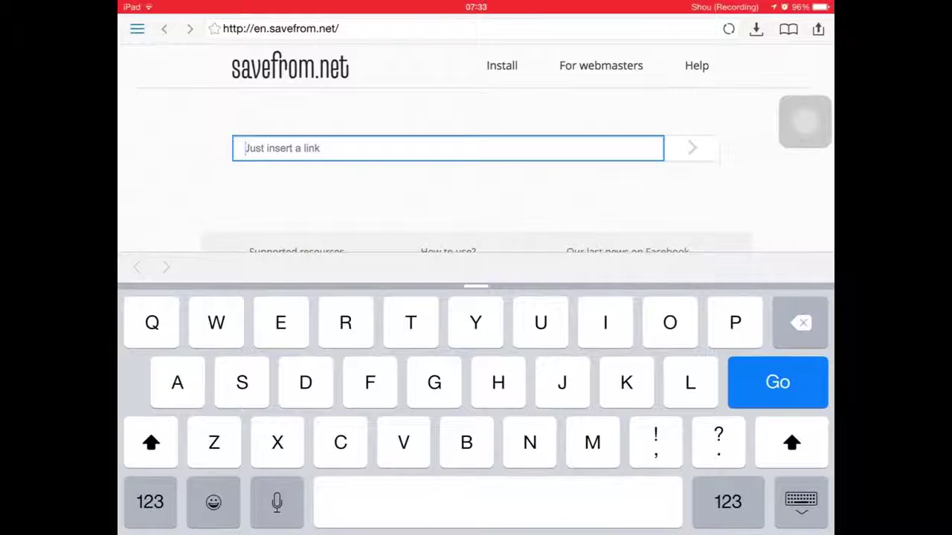
left_click(611, 145)
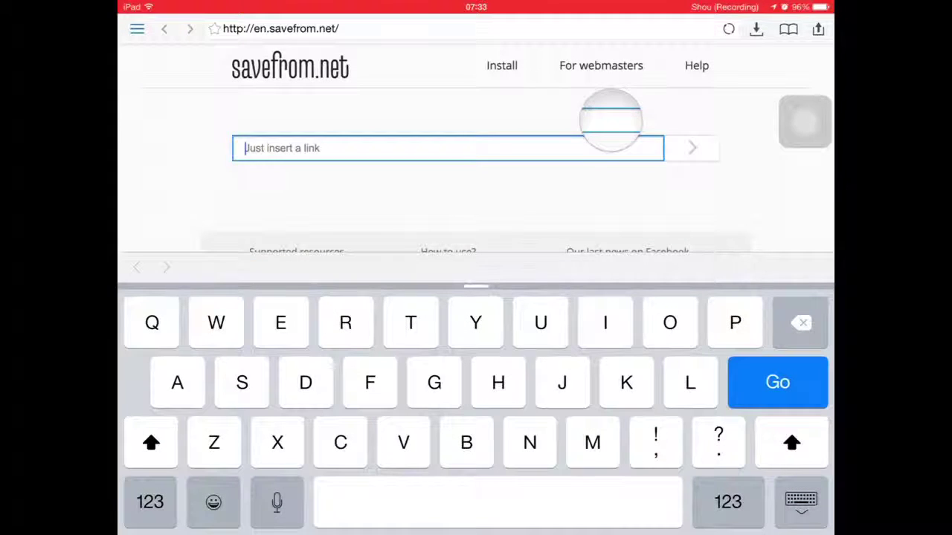
left_click(611, 119)
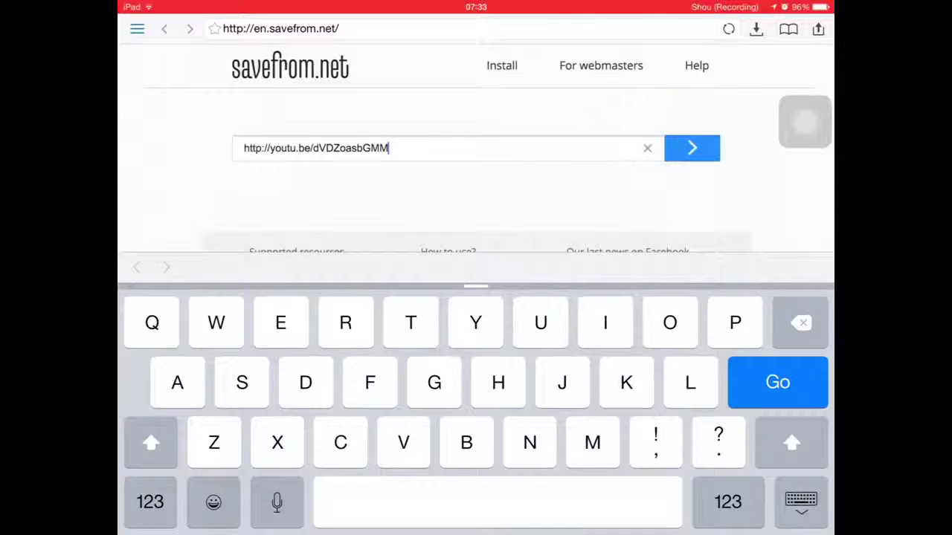
left_click(692, 148)
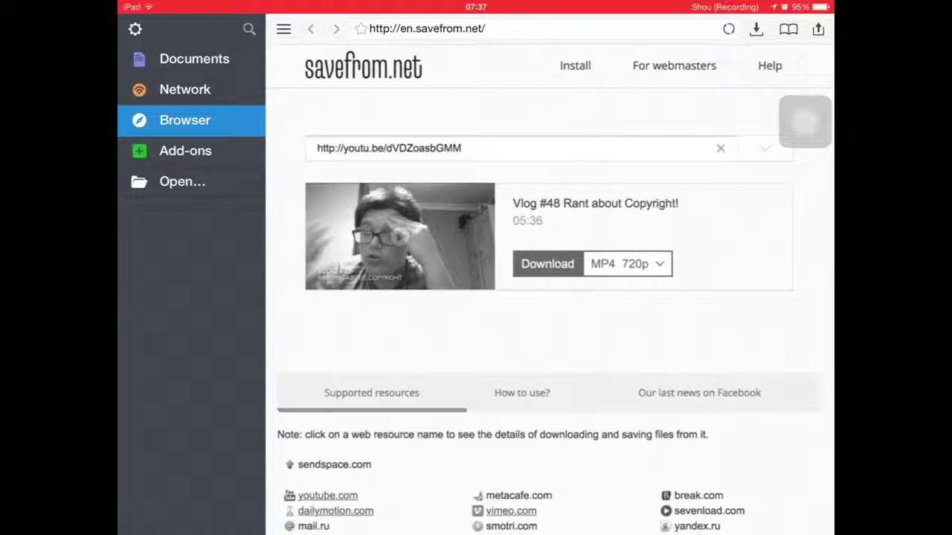
Step: Preview the vlog in Downloads, then send it to iMovie through Open in
left_click(194, 58)
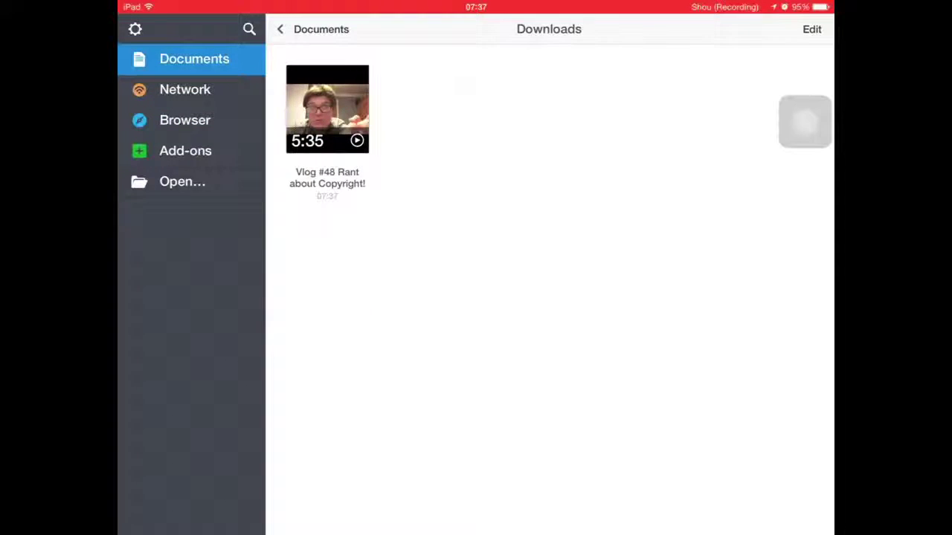
left_click(328, 109)
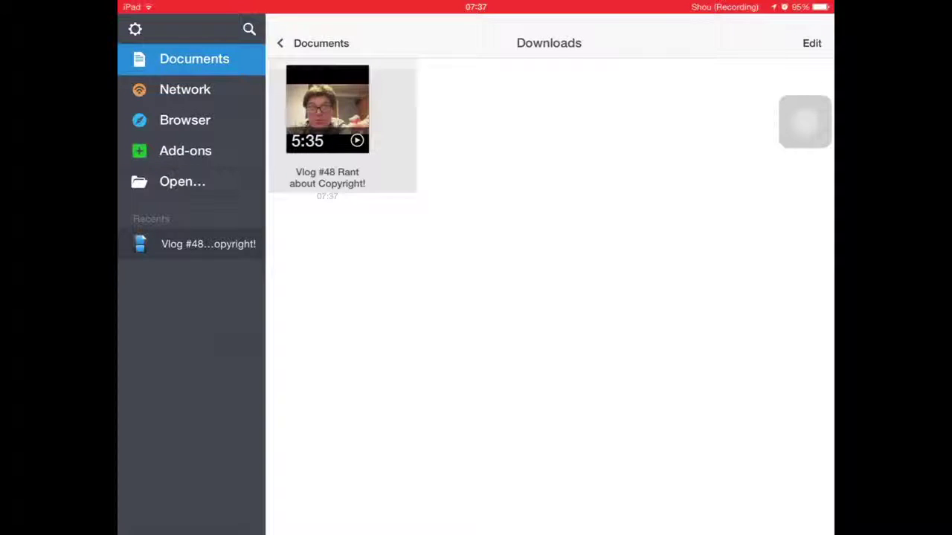
left_click(327, 110)
left_click(188, 445)
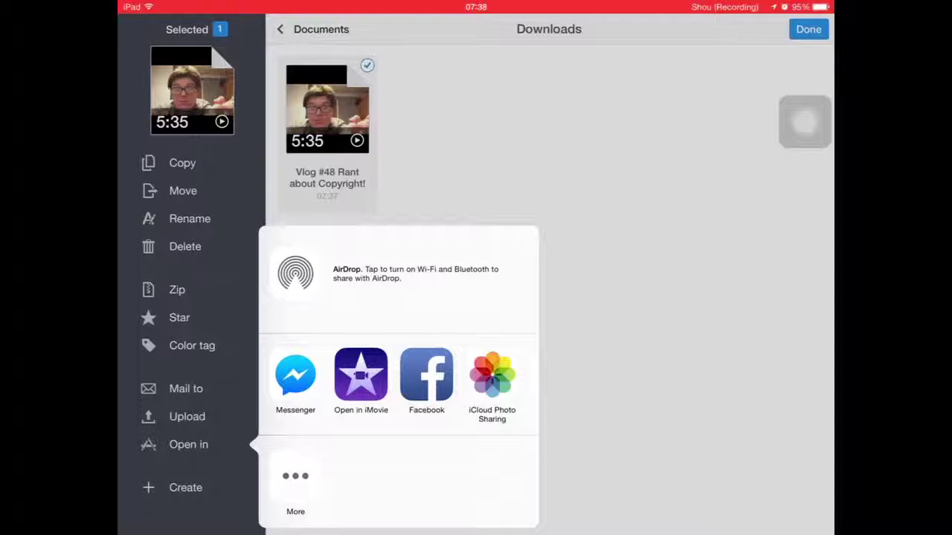
left_click(295, 479)
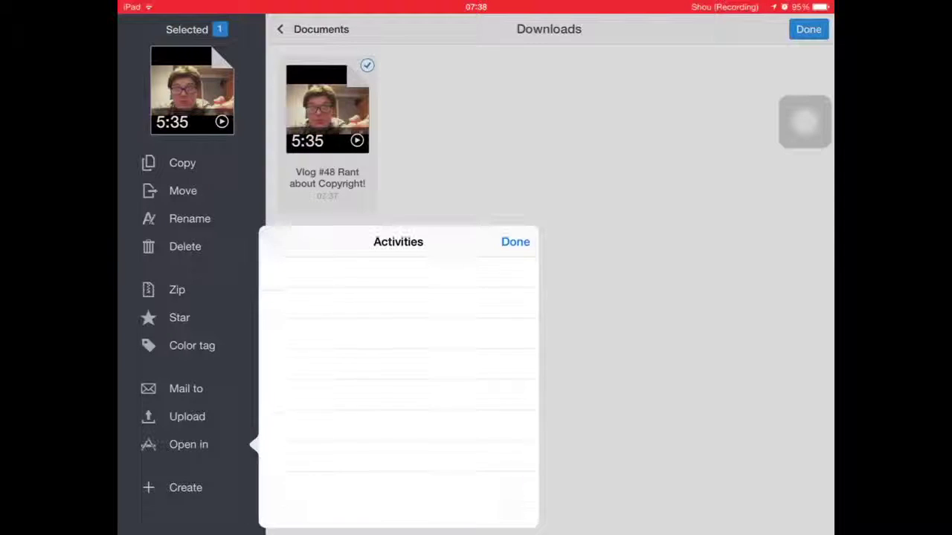
left_click(516, 241)
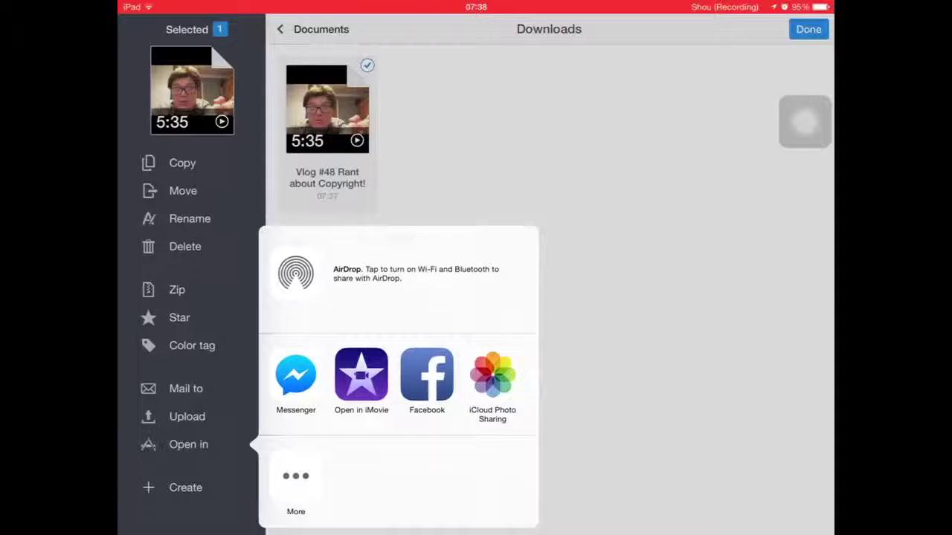
left_click(361, 374)
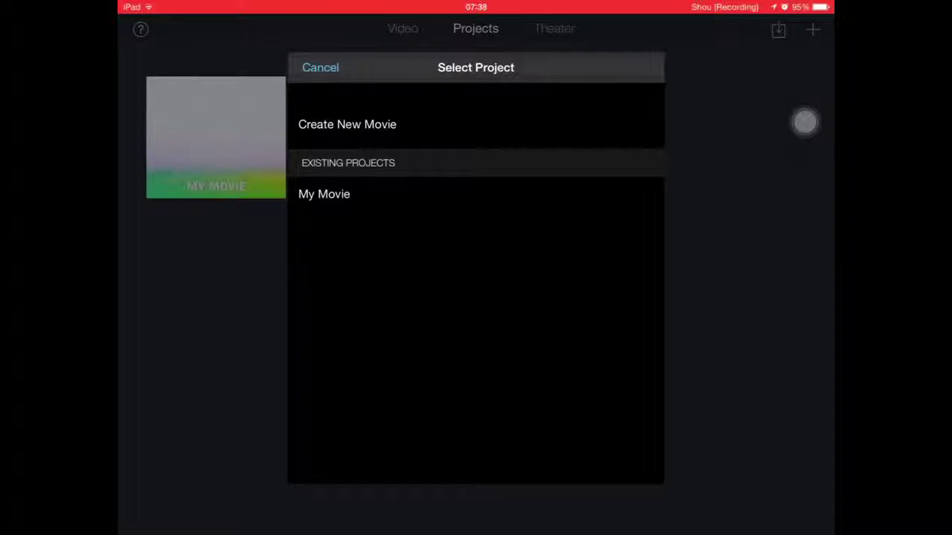
Step: Create My Movie 1 with the vlog and speed its clip up to about 1¼x
left_click(347, 124)
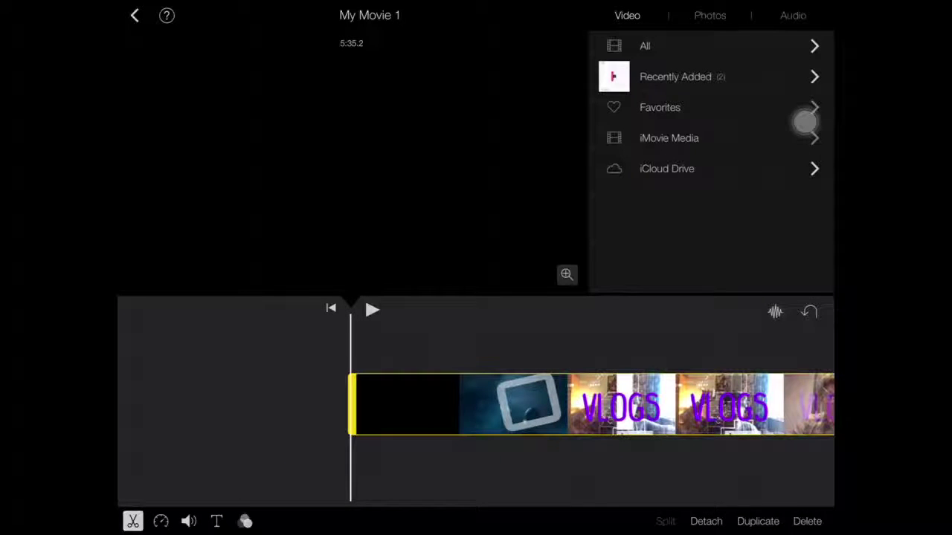
left_click(520, 404)
left_click(188, 521)
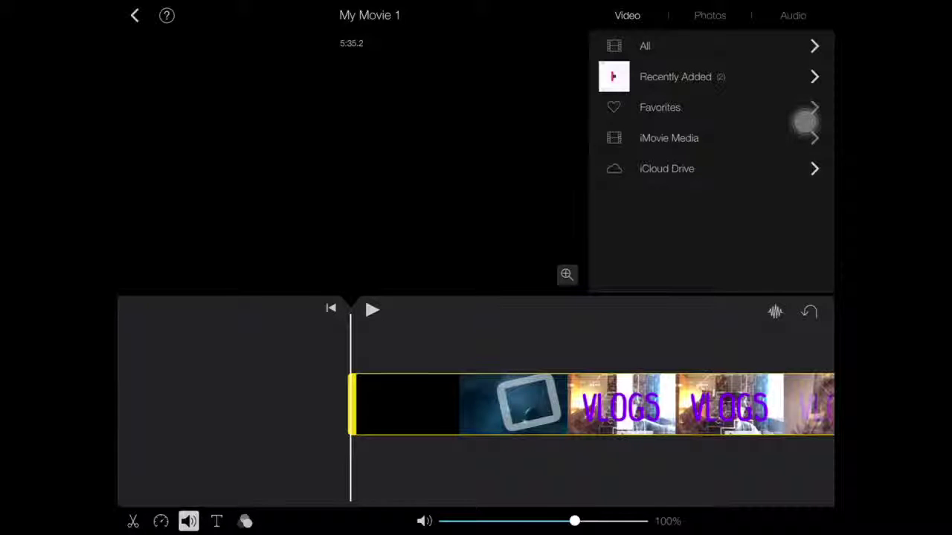
left_click(160, 522)
left_click_drag(517, 521, 535, 522)
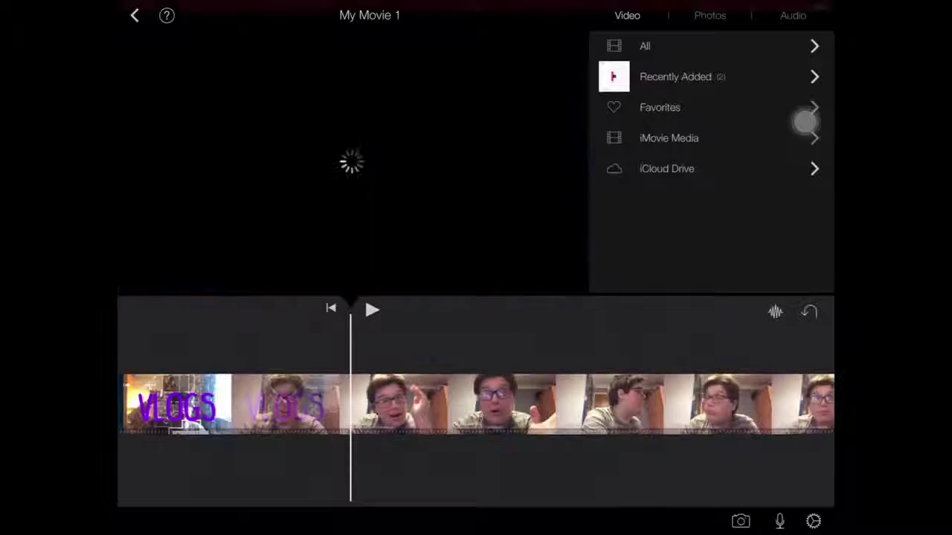
Step: Close iMovie and Documents from the app switcher and go to Home Screen page 1
key("super")
key("super")
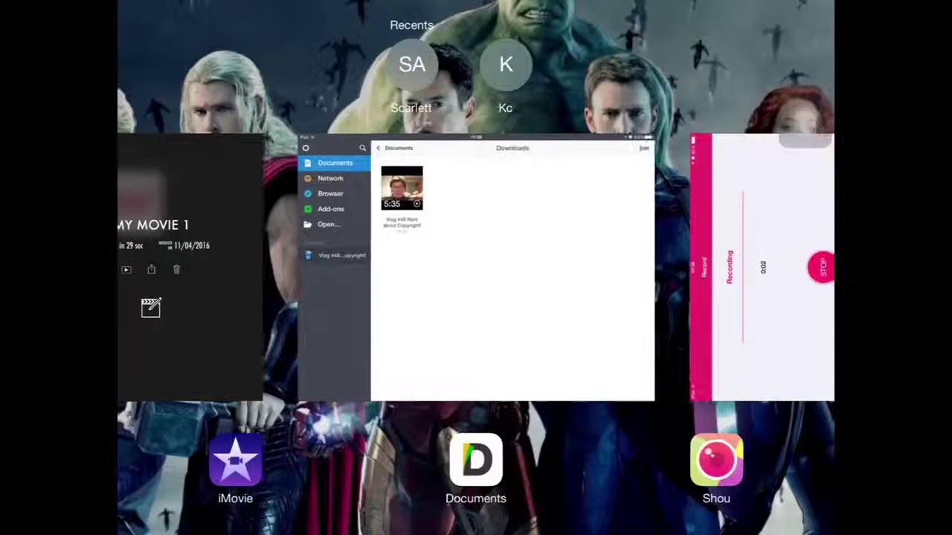
left_click_drag(189, 297, 190, 29)
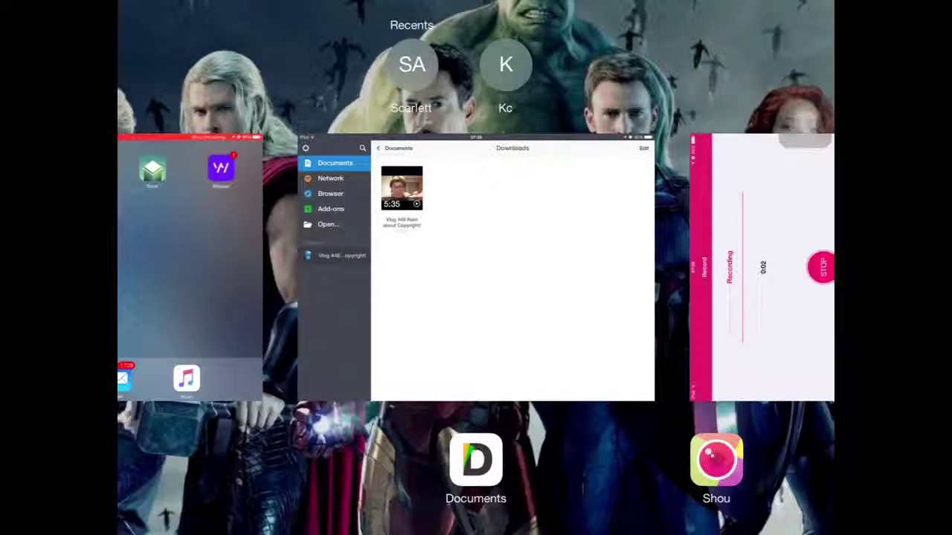
left_click_drag(475, 298, 476, 30)
left_click(194, 260)
left_click_drag(298, 261, 669, 260)
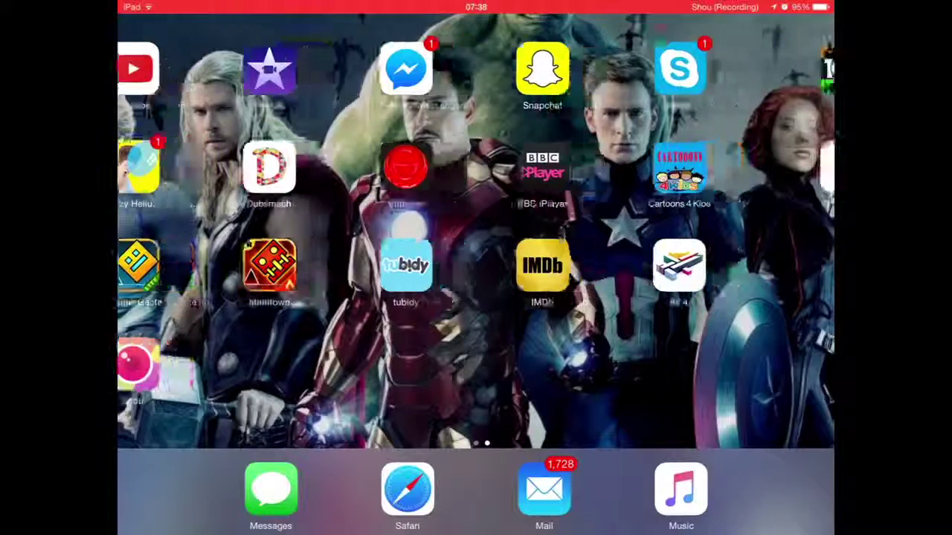